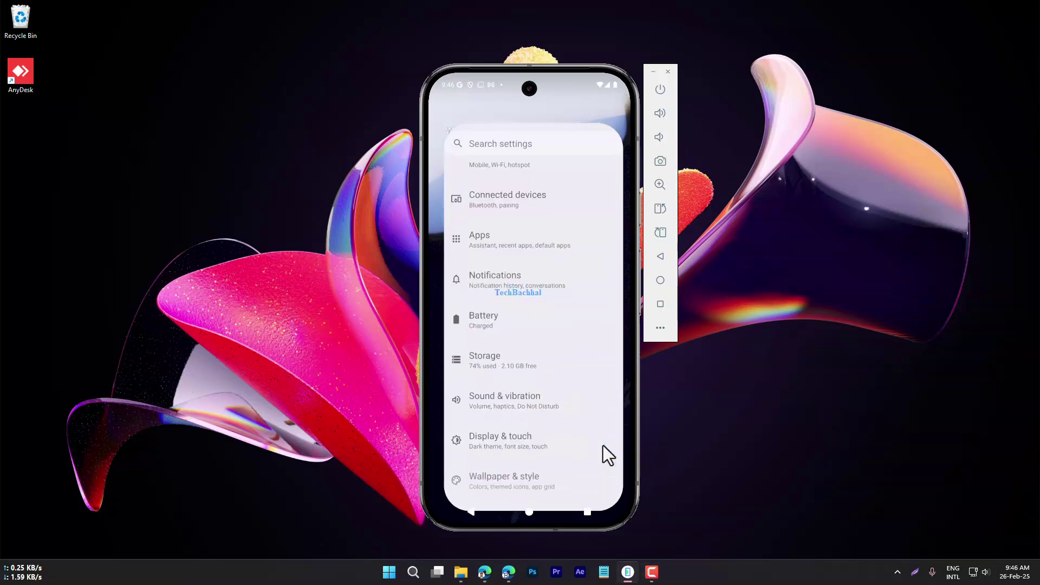
{"action": "scroll", "coordinate": [502, 390], "scroll_direction": "down", "scroll_amount": 3}
{"action": "scroll", "coordinate": [499, 309], "scroll_direction": "down", "scroll_amount": 1}
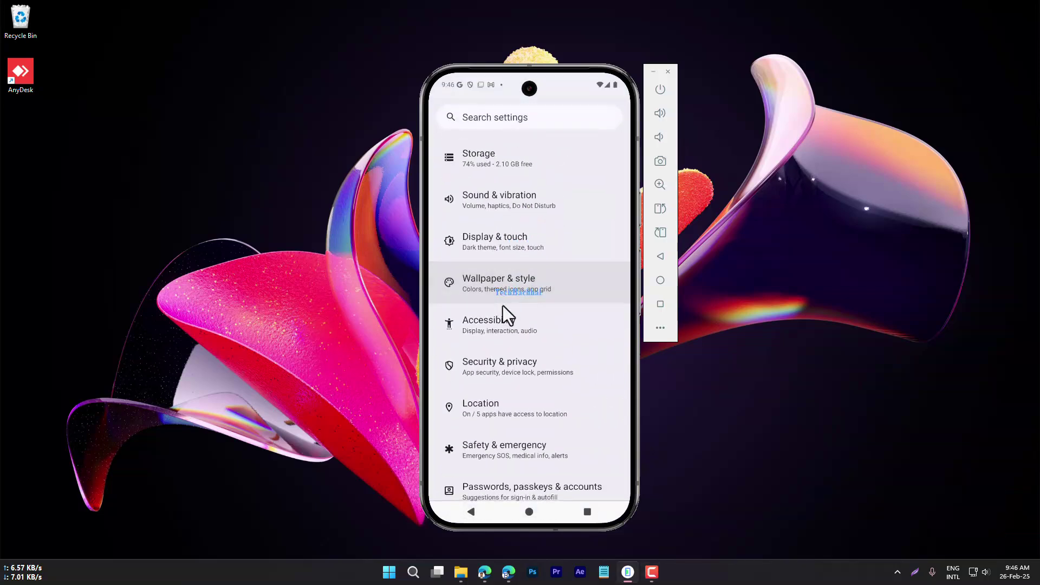
{"action": "scroll", "coordinate": [516, 317], "scroll_direction": "down", "scroll_amount": 2}
{"action": "scroll", "coordinate": [535, 358], "scroll_direction": "down", "scroll_amount": 1}
{"action": "scroll", "coordinate": [542, 341], "scroll_direction": "down", "scroll_amount": 2}
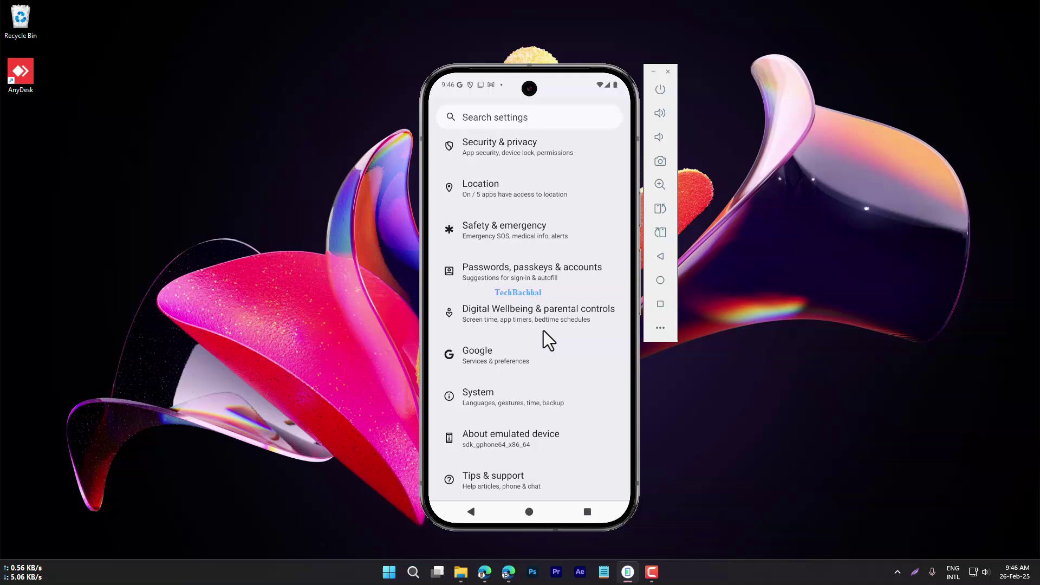
{"action": "scroll", "coordinate": [543, 280], "scroll_direction": "up", "scroll_amount": 1}
{"action": "scroll", "coordinate": [537, 325], "scroll_direction": "up", "scroll_amount": 1}
{"action": "scroll", "coordinate": [544, 406], "scroll_direction": "up", "scroll_amount": 3}
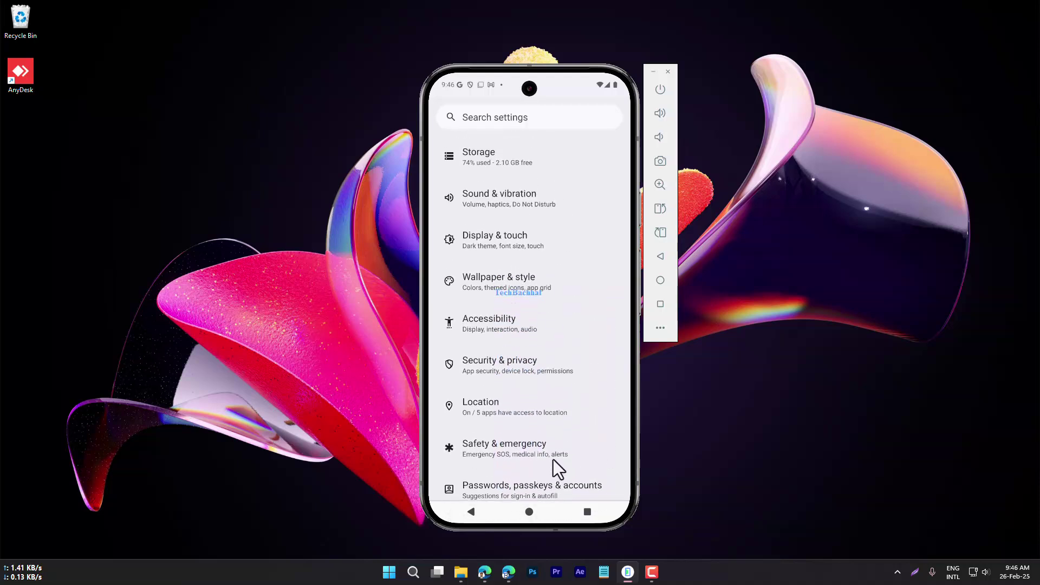
{"action": "scroll", "coordinate": [561, 406], "scroll_direction": "up", "scroll_amount": 1}
{"action": "scroll", "coordinate": [561, 367], "scroll_direction": "up", "scroll_amount": 3}
{"action": "scroll", "coordinate": [553, 378], "scroll_direction": "up", "scroll_amount": 1}
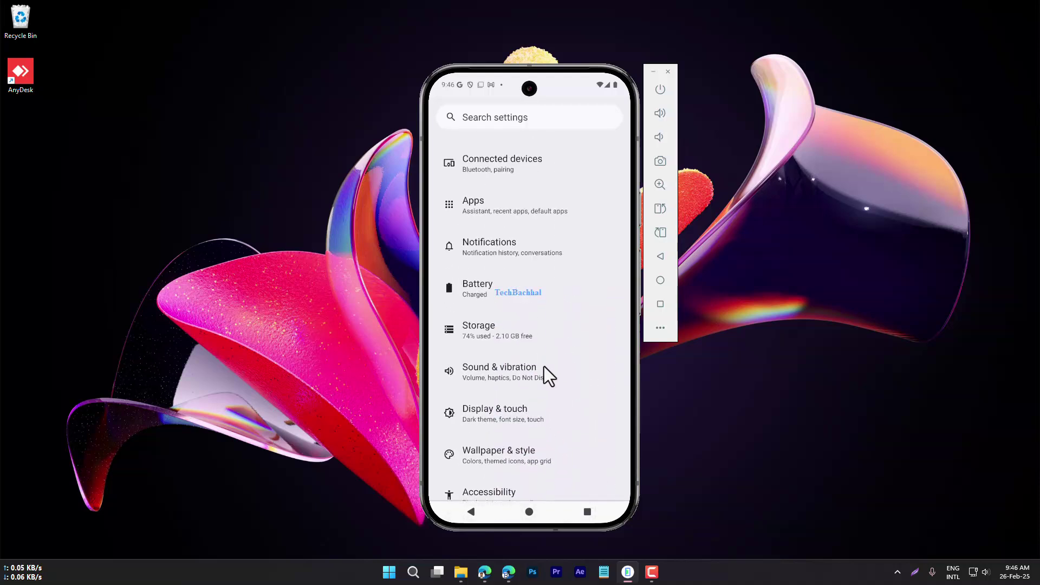
Open the Apps page in the emulated phone's Settings
{"action": "left_click", "coordinate": [486, 200]}
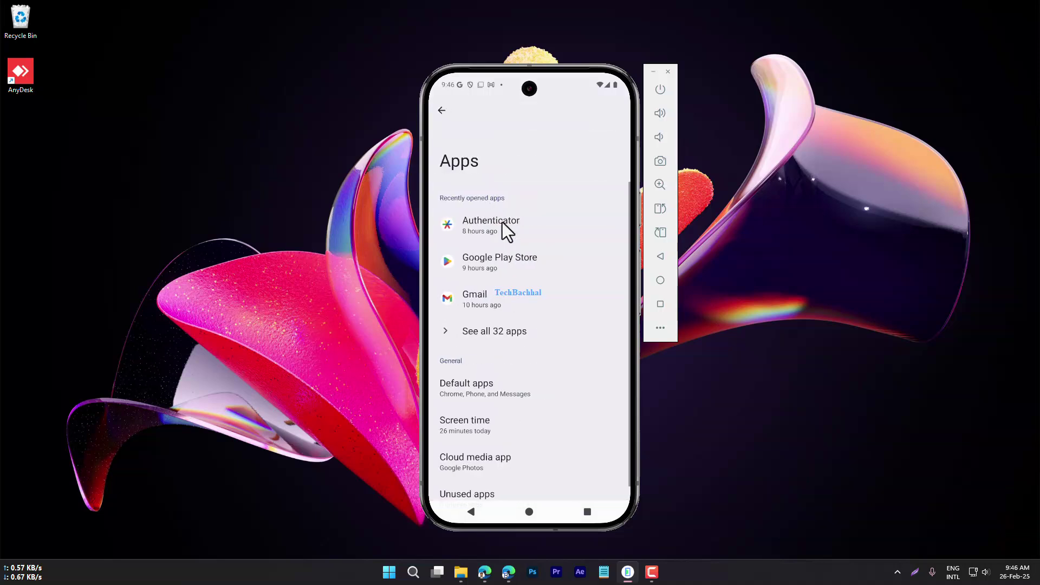
Show all apps including system apps, scrolled down to Bluetooth Legacy
{"action": "left_click", "coordinate": [464, 337]}
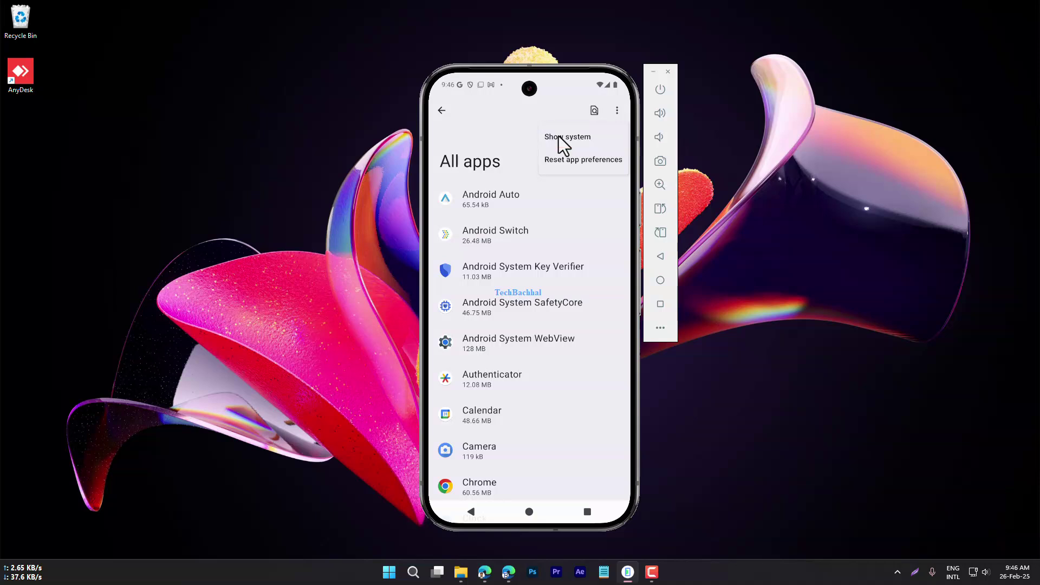
{"action": "left_click", "coordinate": [558, 136]}
{"action": "left_click_drag", "start_coordinate": [523, 364], "coordinate": [499, 244]}
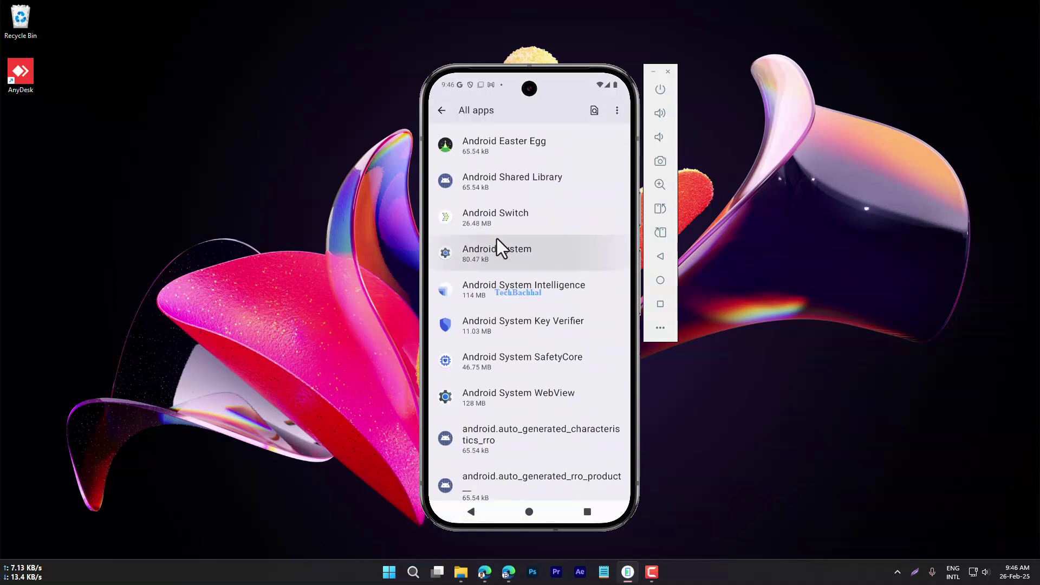
{"action": "left_click_drag", "start_coordinate": [520, 413], "coordinate": [516, 273]}
{"action": "scroll", "coordinate": [553, 322], "scroll_direction": "down", "scroll_amount": 2}
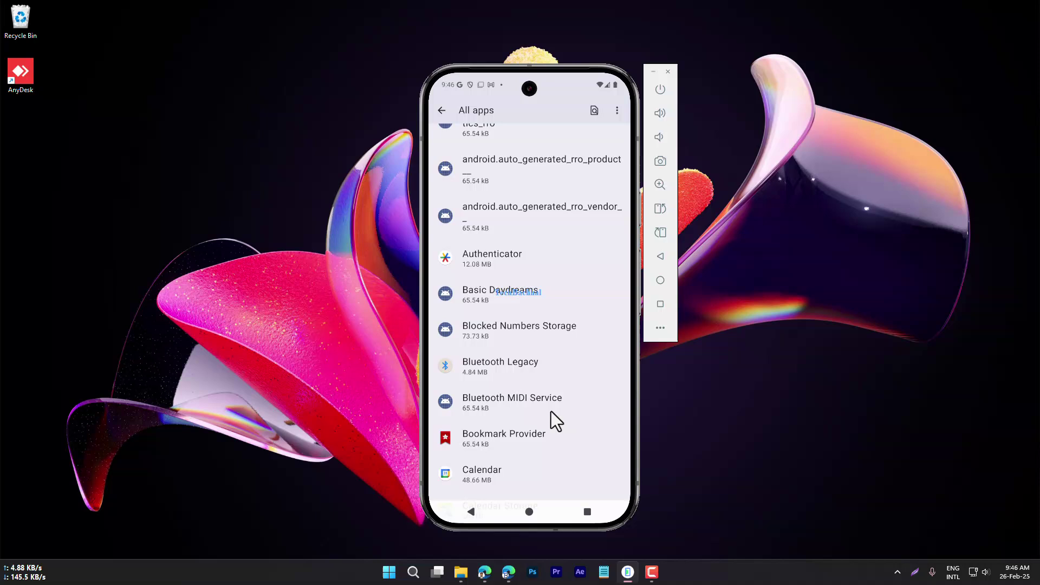
{"action": "scroll", "coordinate": [558, 422], "scroll_direction": "down", "scroll_amount": 2}
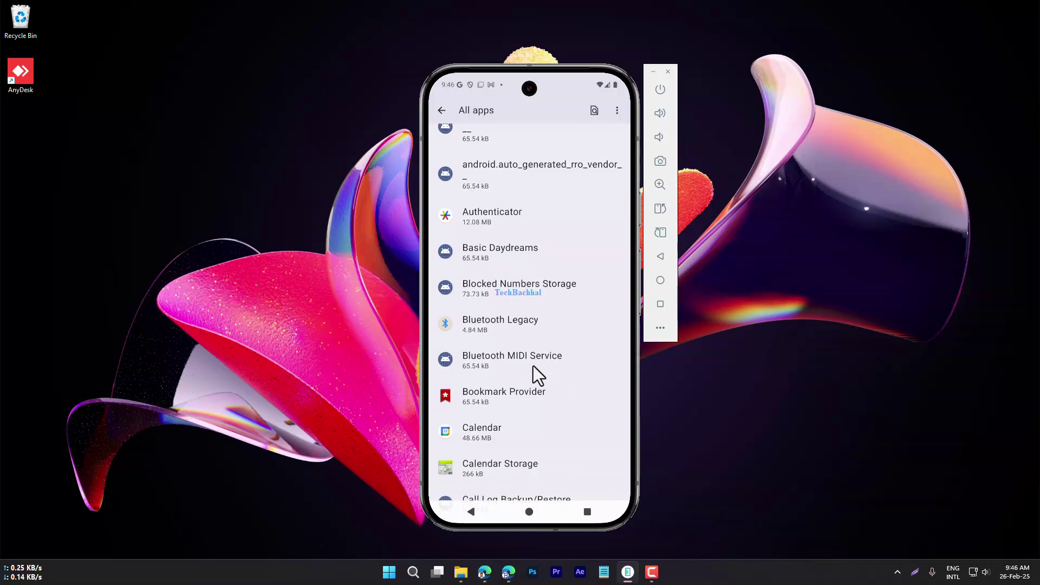
Clear Bluetooth Legacy's storage and cache so both read 0 B
{"action": "left_click", "coordinate": [512, 336]}
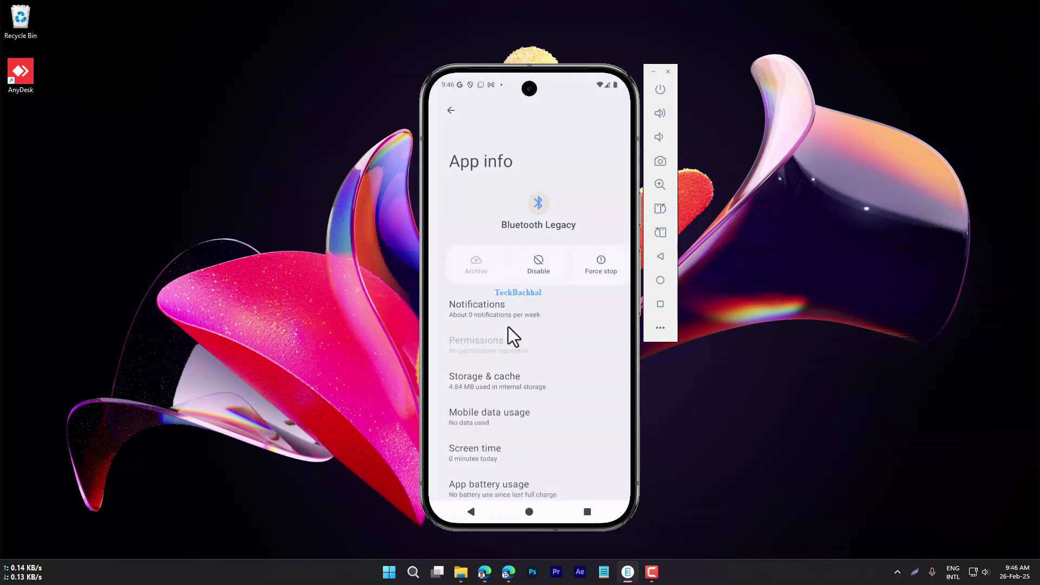
{"action": "left_click", "coordinate": [504, 394]}
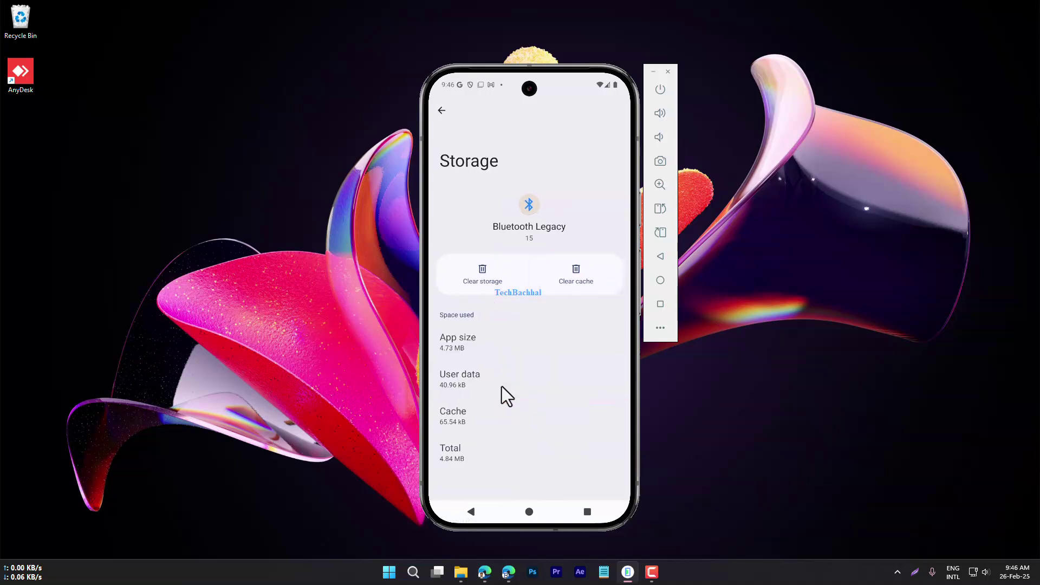
{"action": "left_click", "coordinate": [479, 280]}
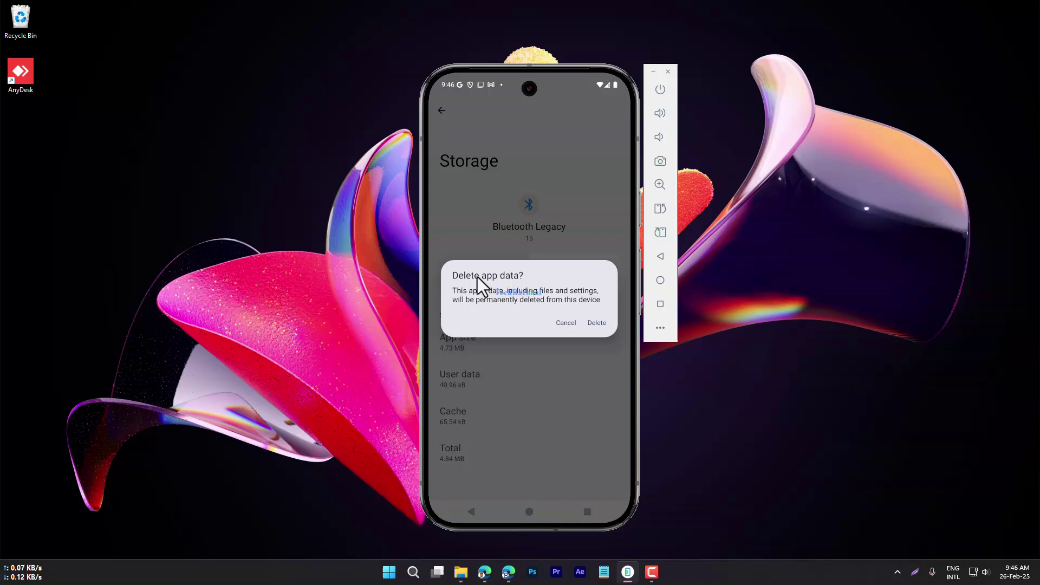
{"action": "left_click", "coordinate": [597, 324]}
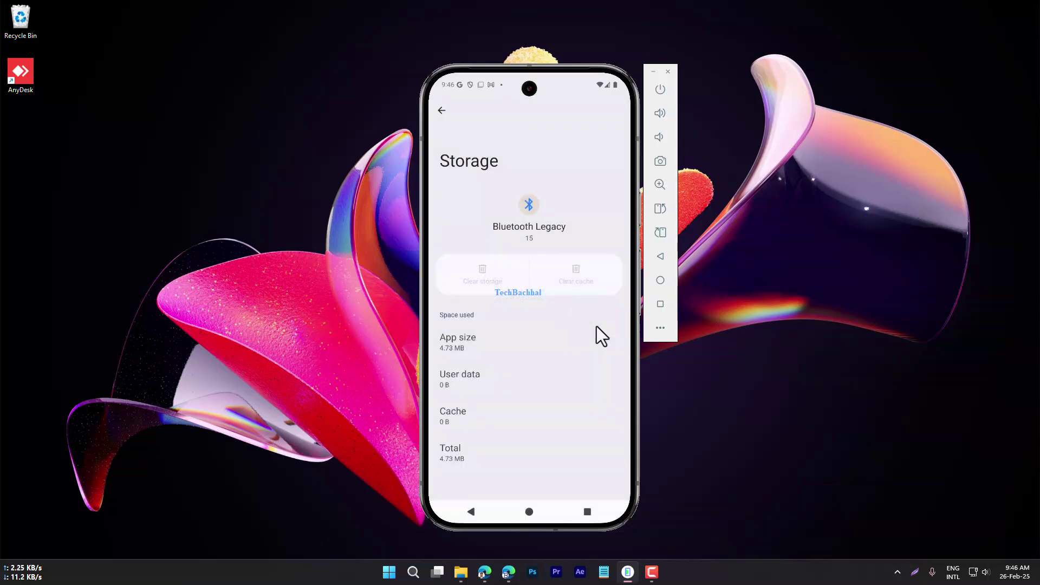
Go back twice from Bluetooth Legacy's storage page toward the home screen
{"action": "left_click", "coordinate": [471, 513]}
{"action": "left_click", "coordinate": [470, 514]}
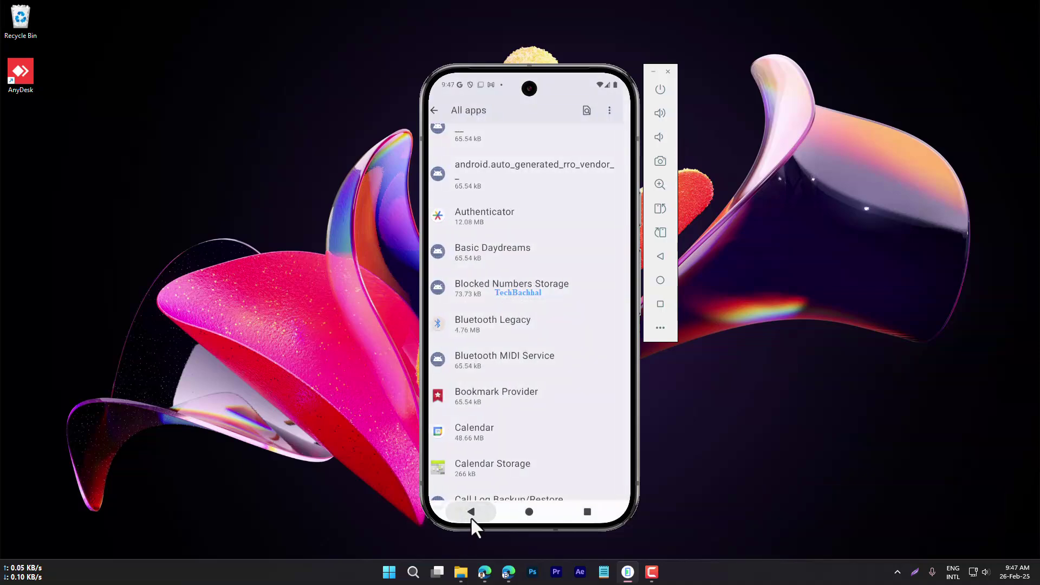
{"action": "left_click", "coordinate": [471, 513]}
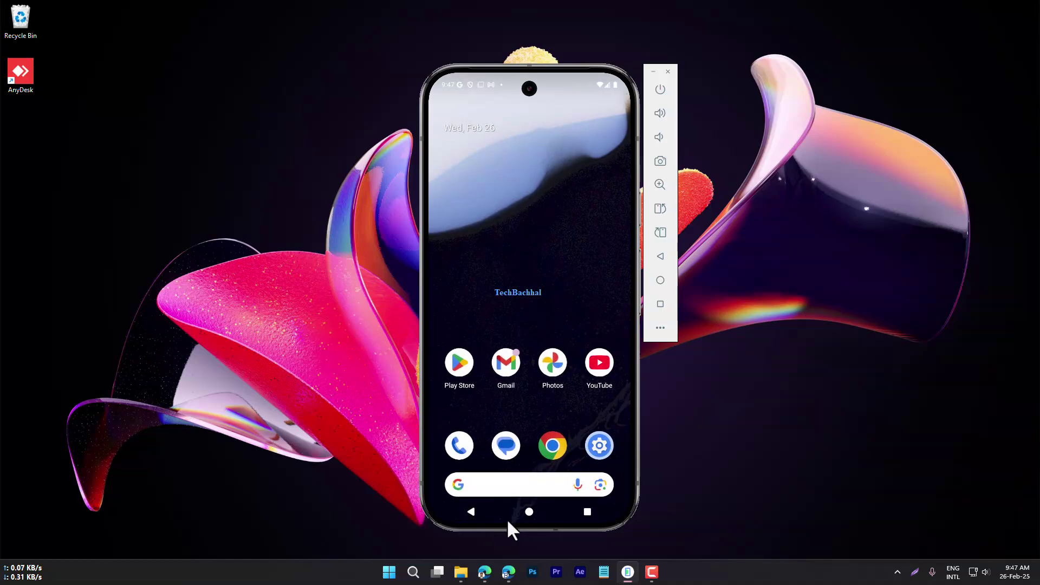